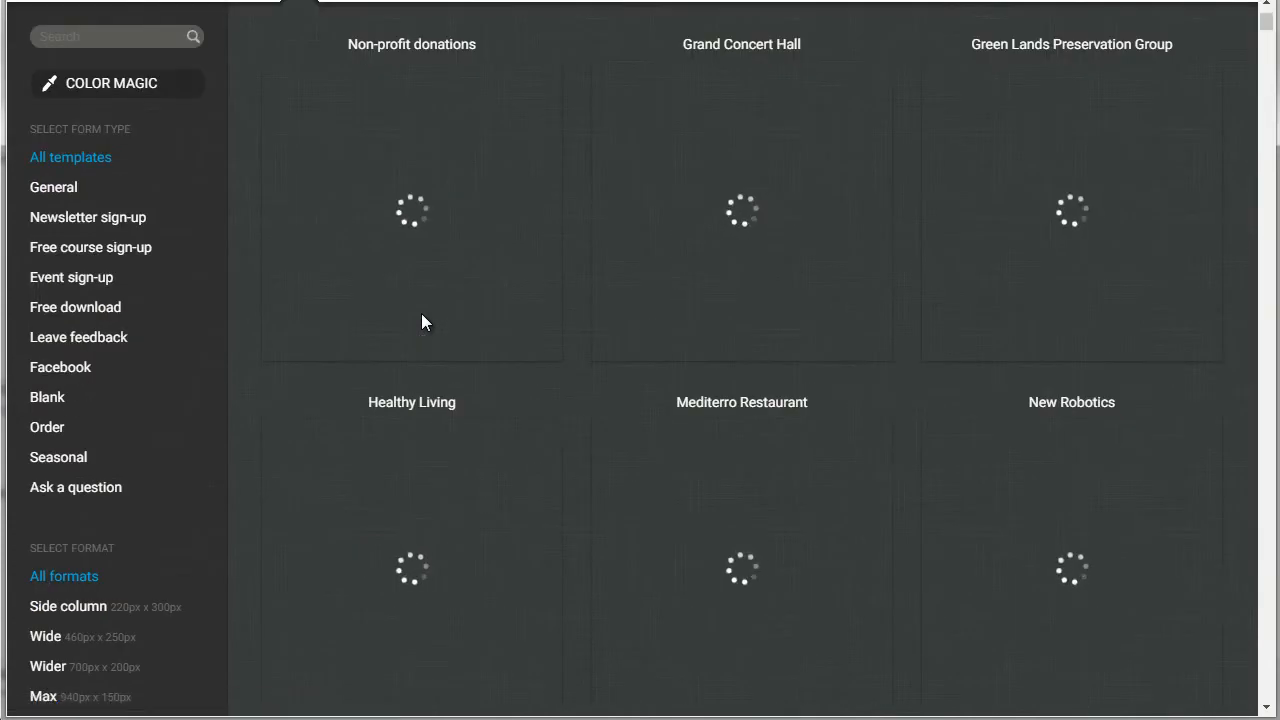
Filter the form templates to Newsletter sign-up and look through the available designs
scroll(421, 314, "up", 1)
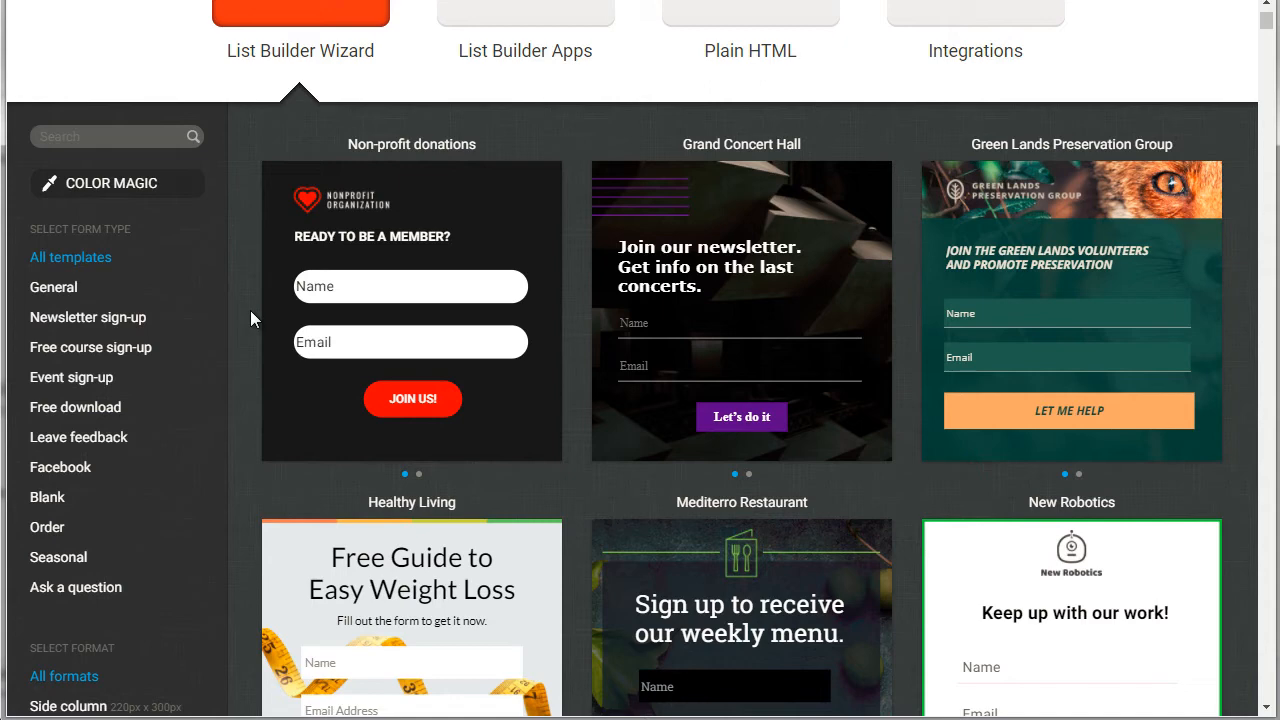
left_click(80, 331)
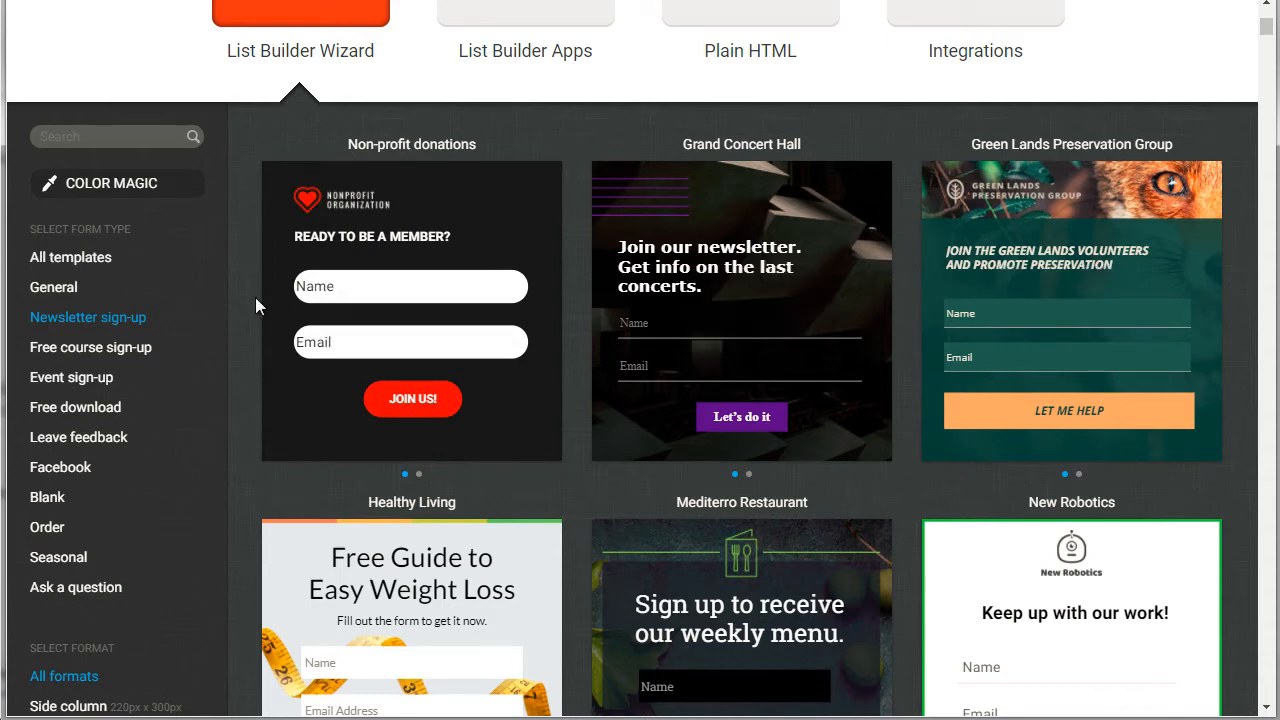
scroll(255, 297, "down", 3)
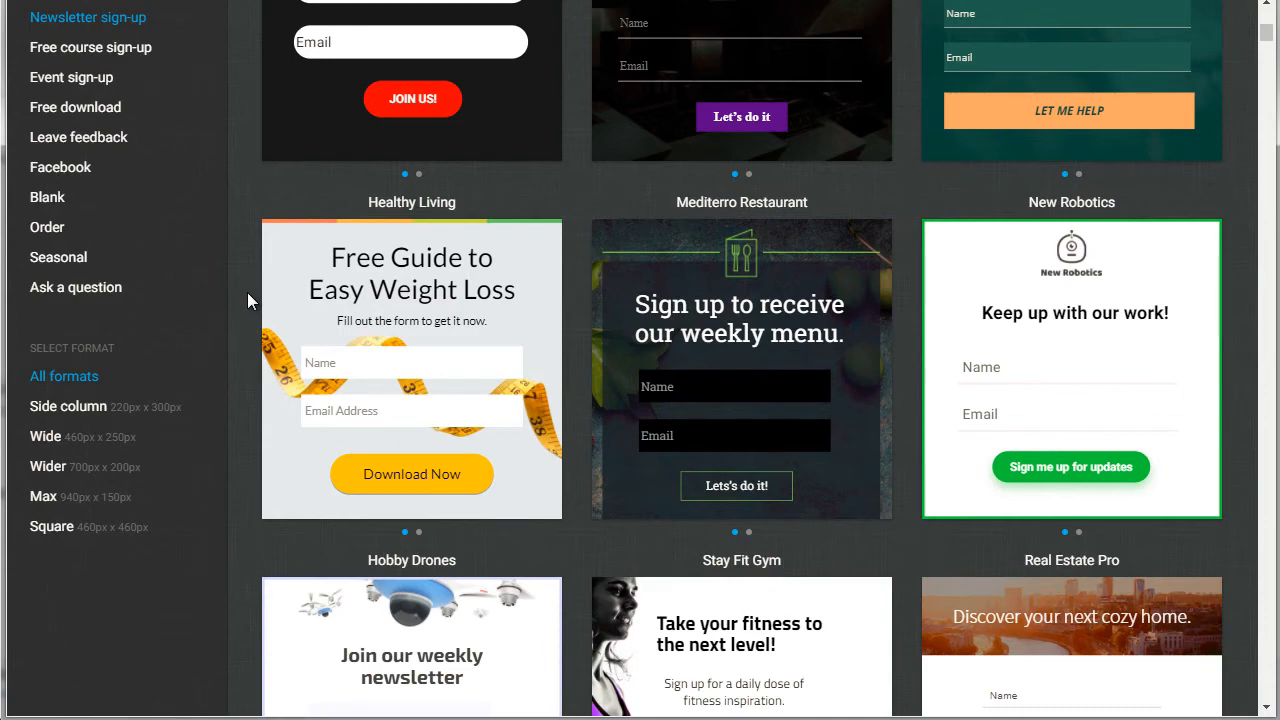
scroll(247, 292, "up", 1)
scroll(247, 292, "down", 4)
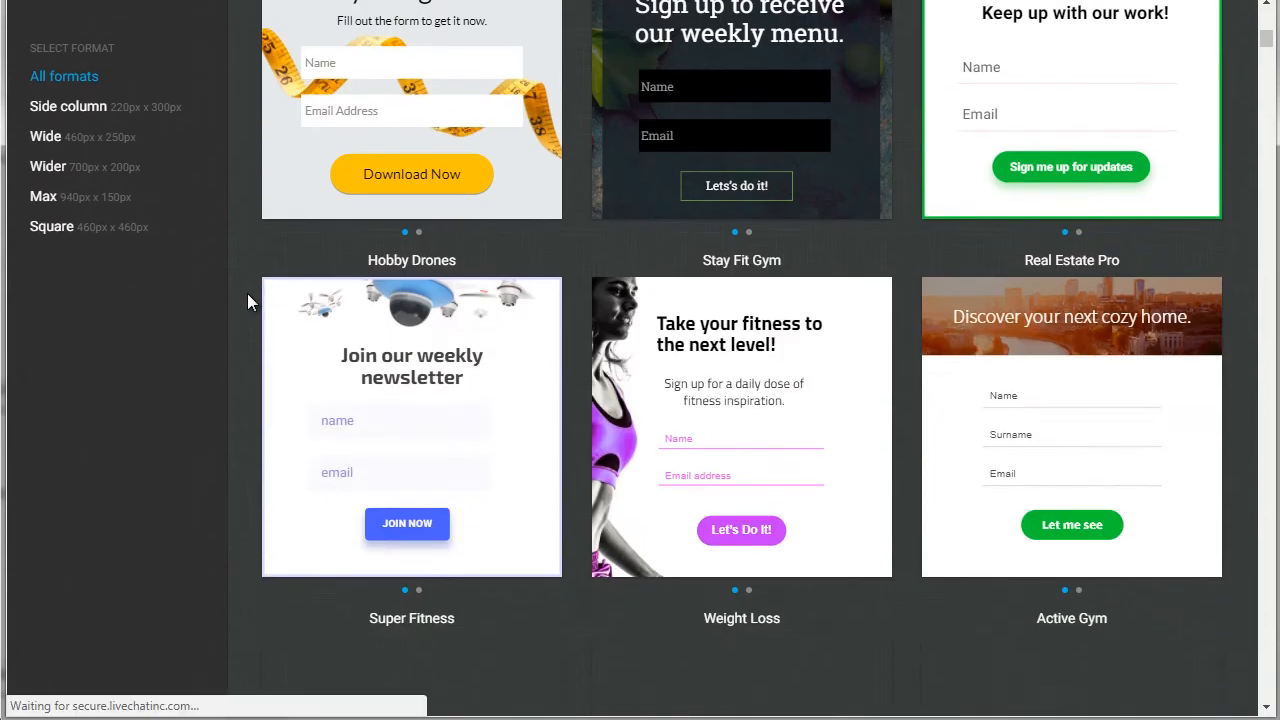
scroll(247, 293, "down", 3)
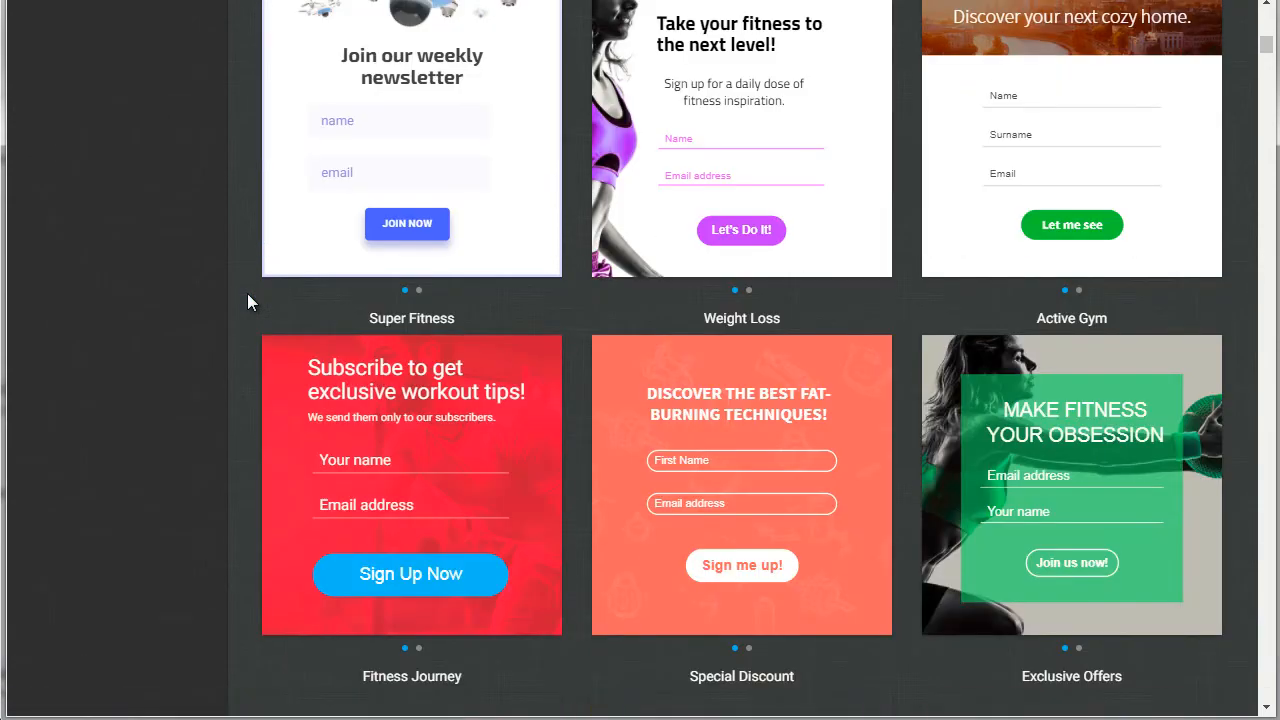
scroll(247, 293, "down", 3)
Start the sign-up form from the New Robotics template
scroll(247, 293, "up", 4)
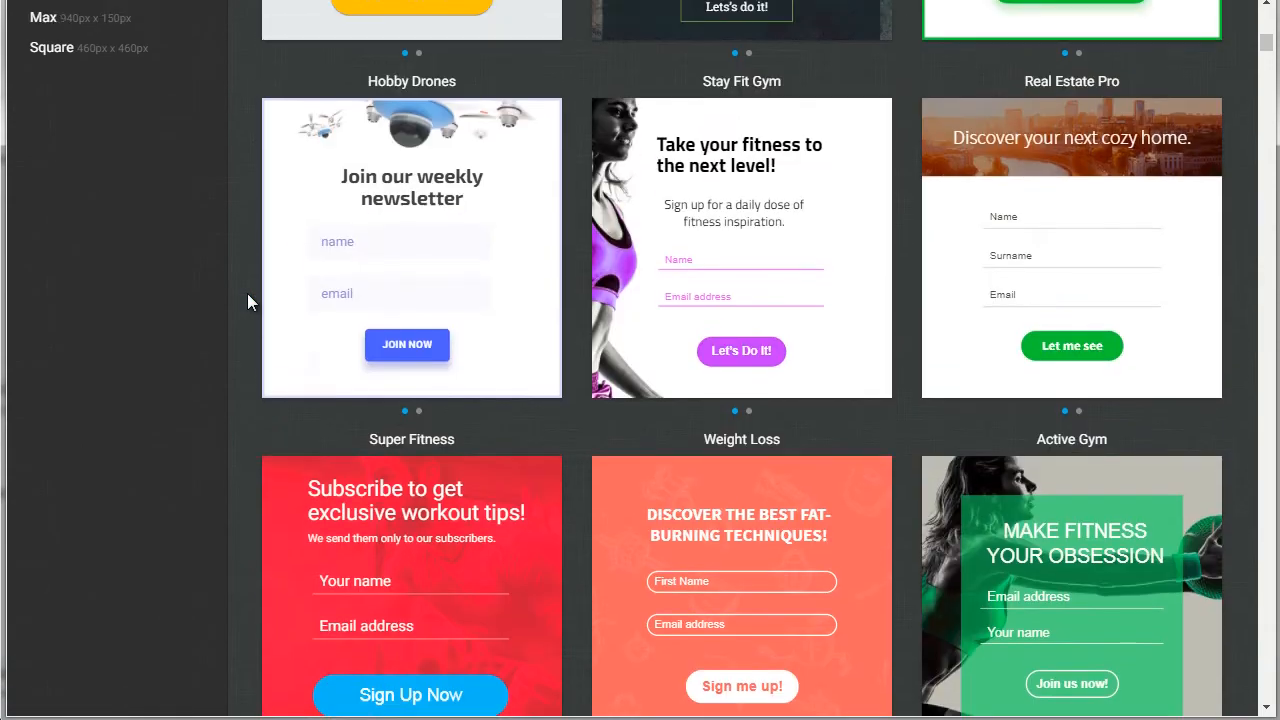
scroll(247, 293, "up", 2)
scroll(247, 293, "up", 1)
mouse_move(448, 473)
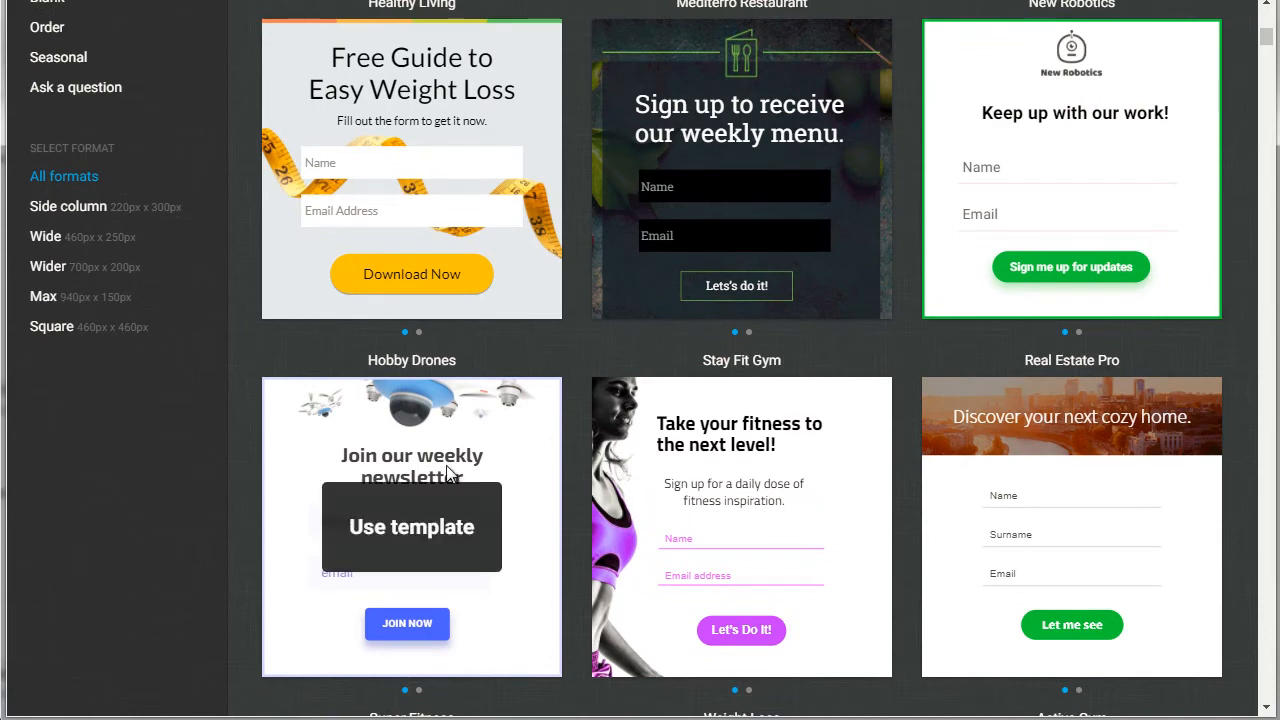
scroll(247, 373, "up", 3)
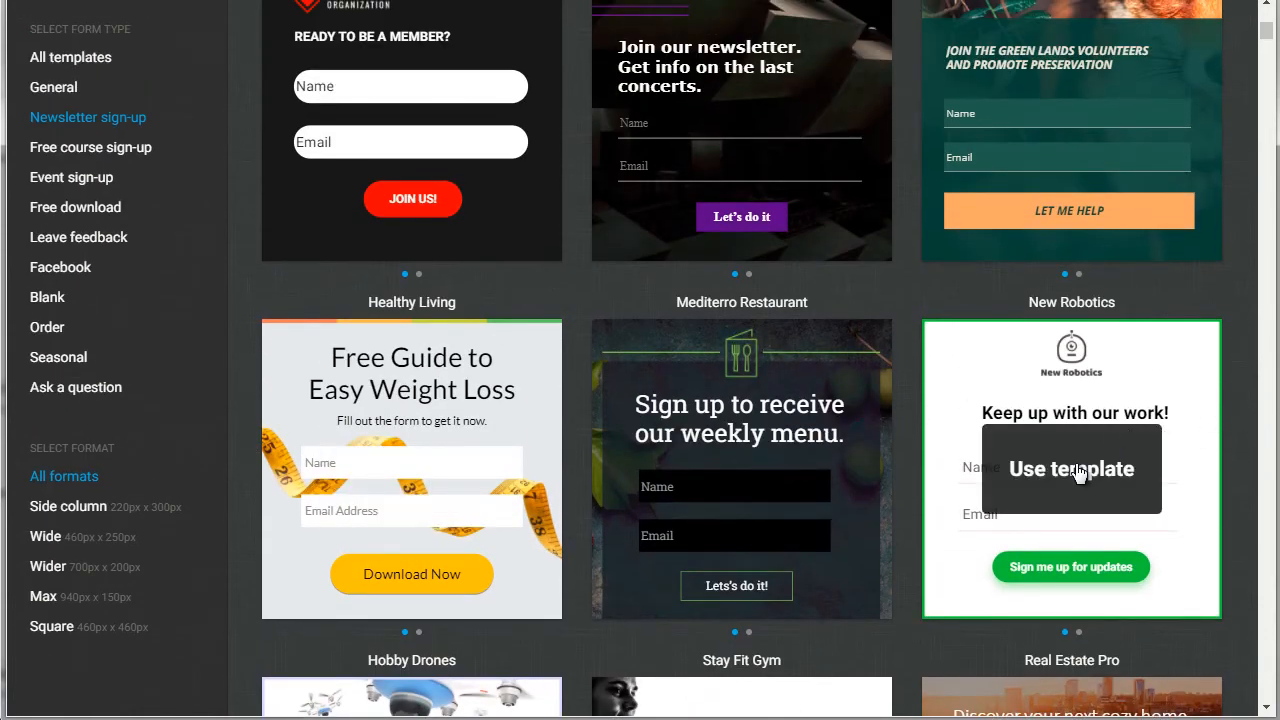
left_click(1094, 474)
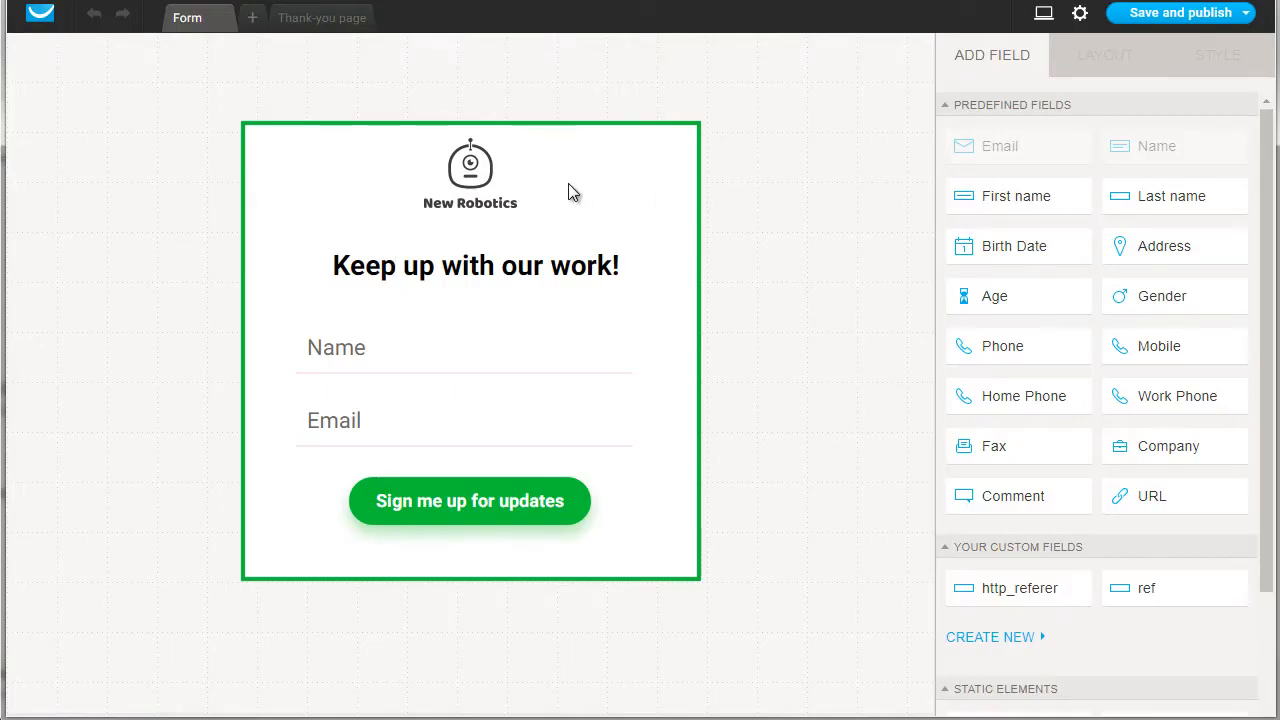
Check the image library for a replacement logo, close it, and delete the logo image above the form's heading
left_click(466, 182)
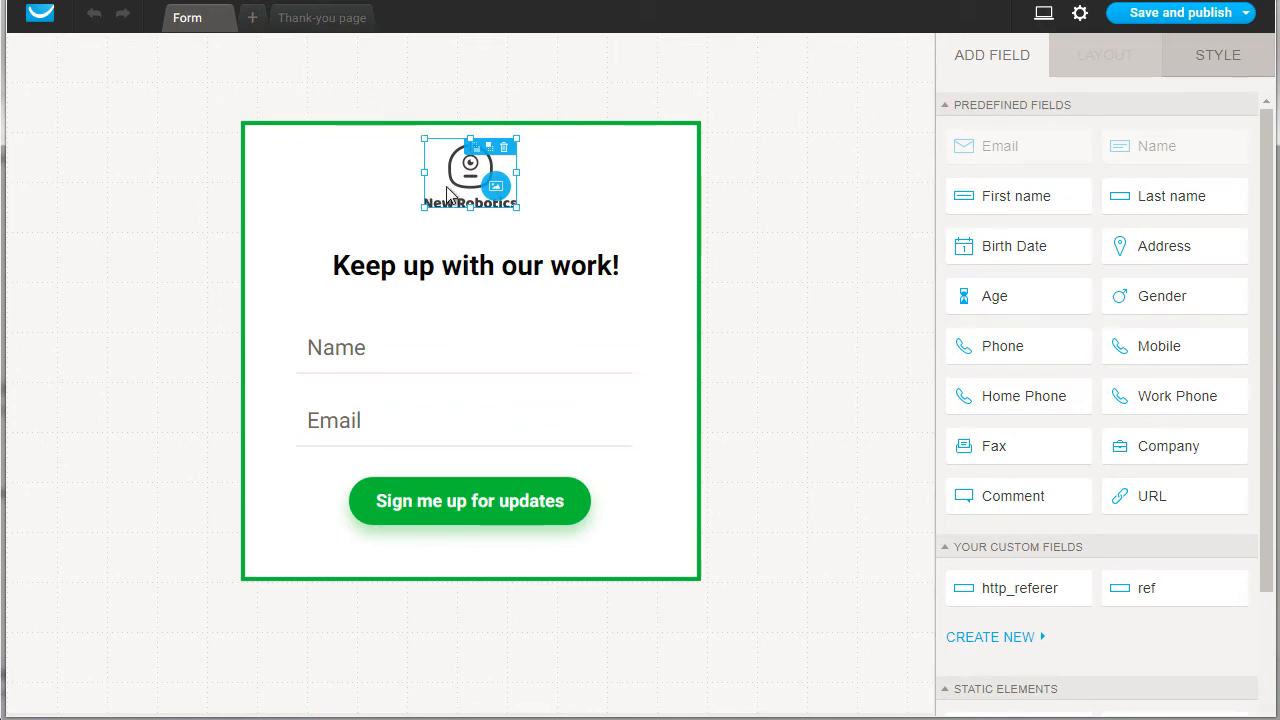
left_click(497, 187)
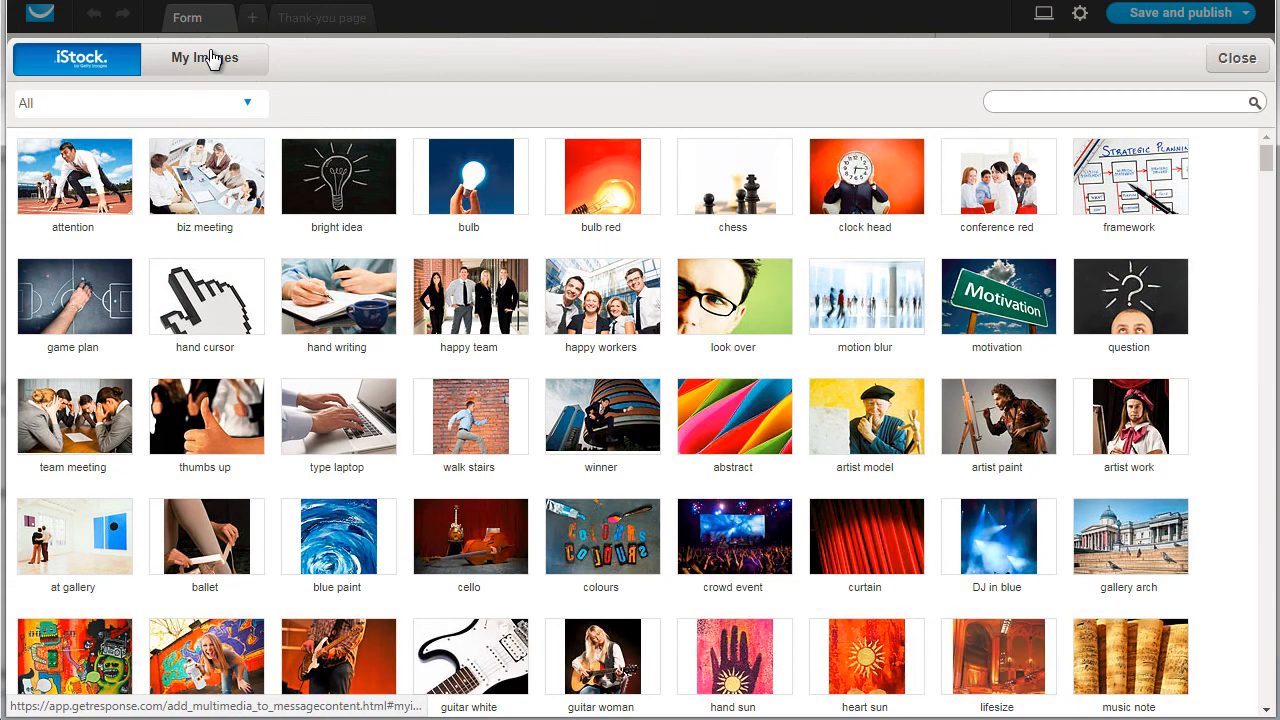
left_click(1234, 58)
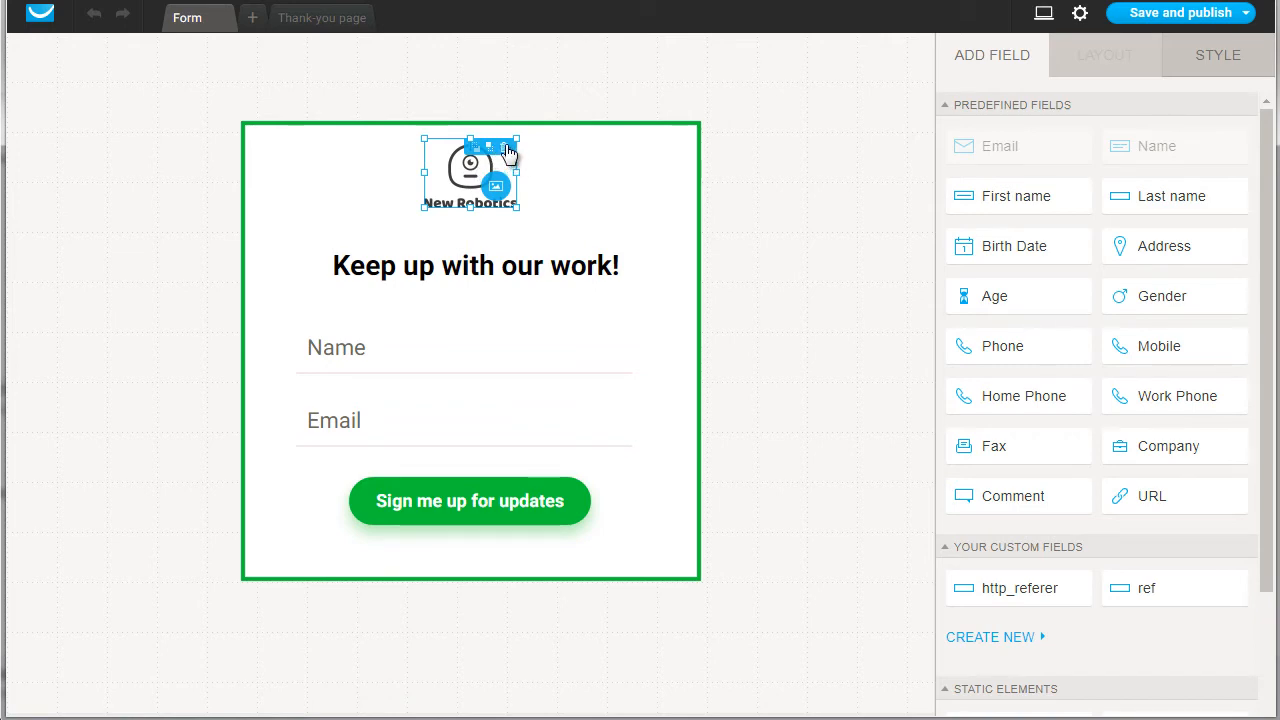
left_click(504, 148)
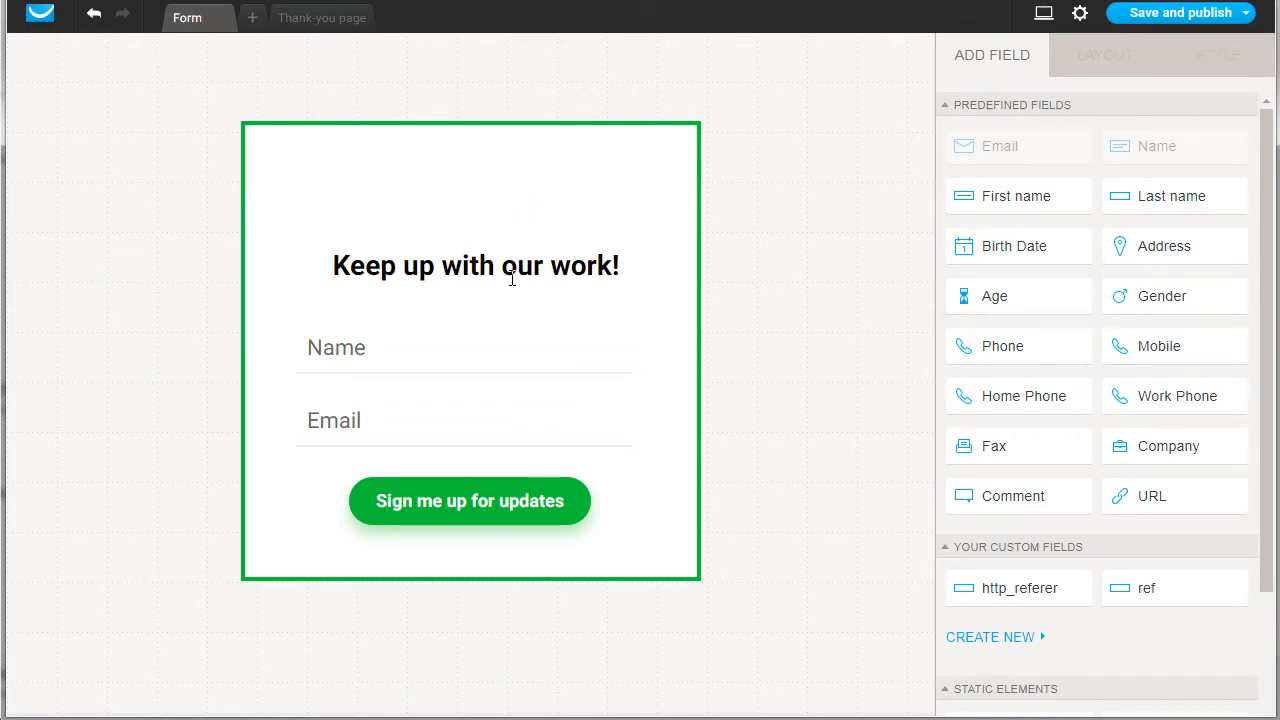
left_click(347, 263)
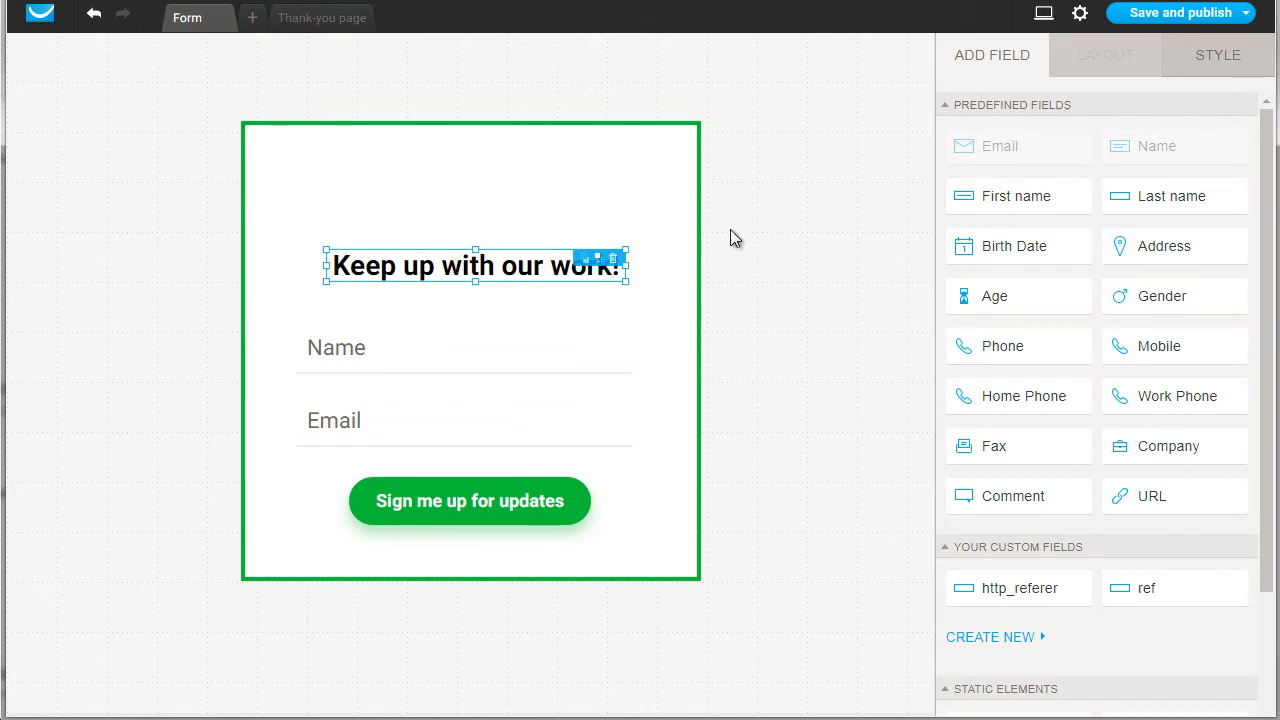
left_click(361, 359)
left_click(349, 416)
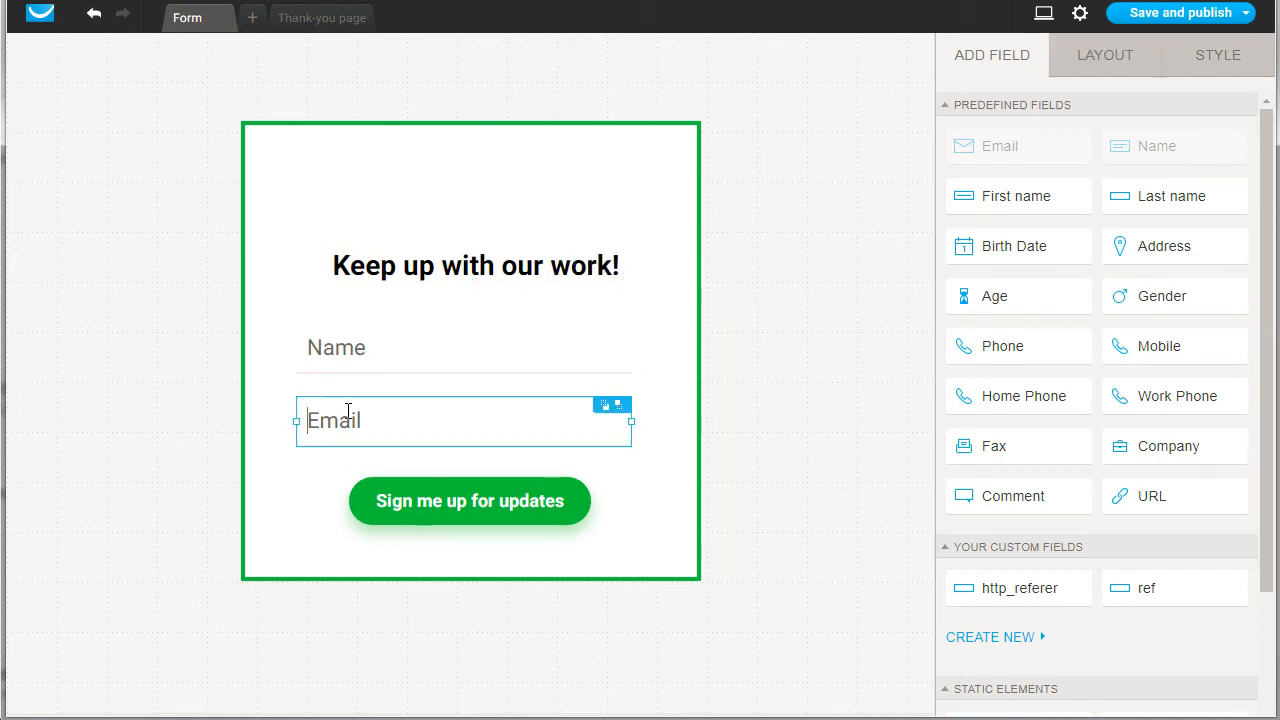
Change the green submit button's label to "Send Me The Report"
left_click(445, 512)
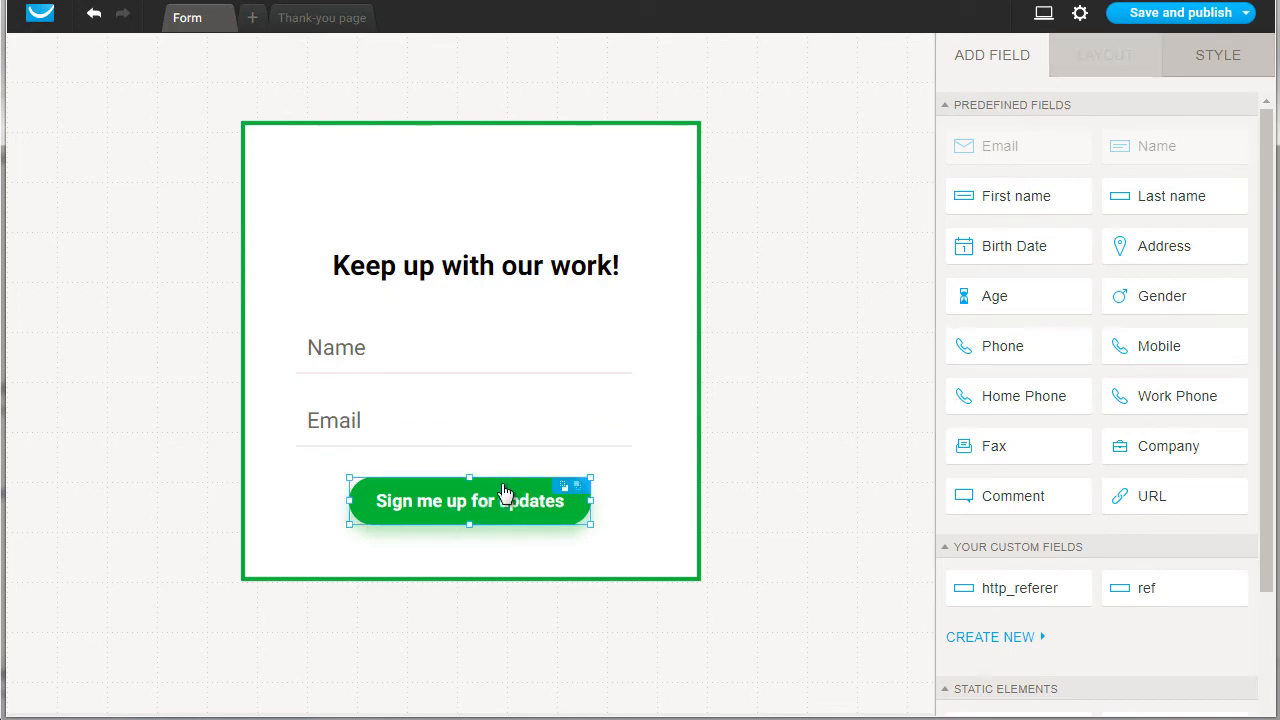
left_click(466, 502)
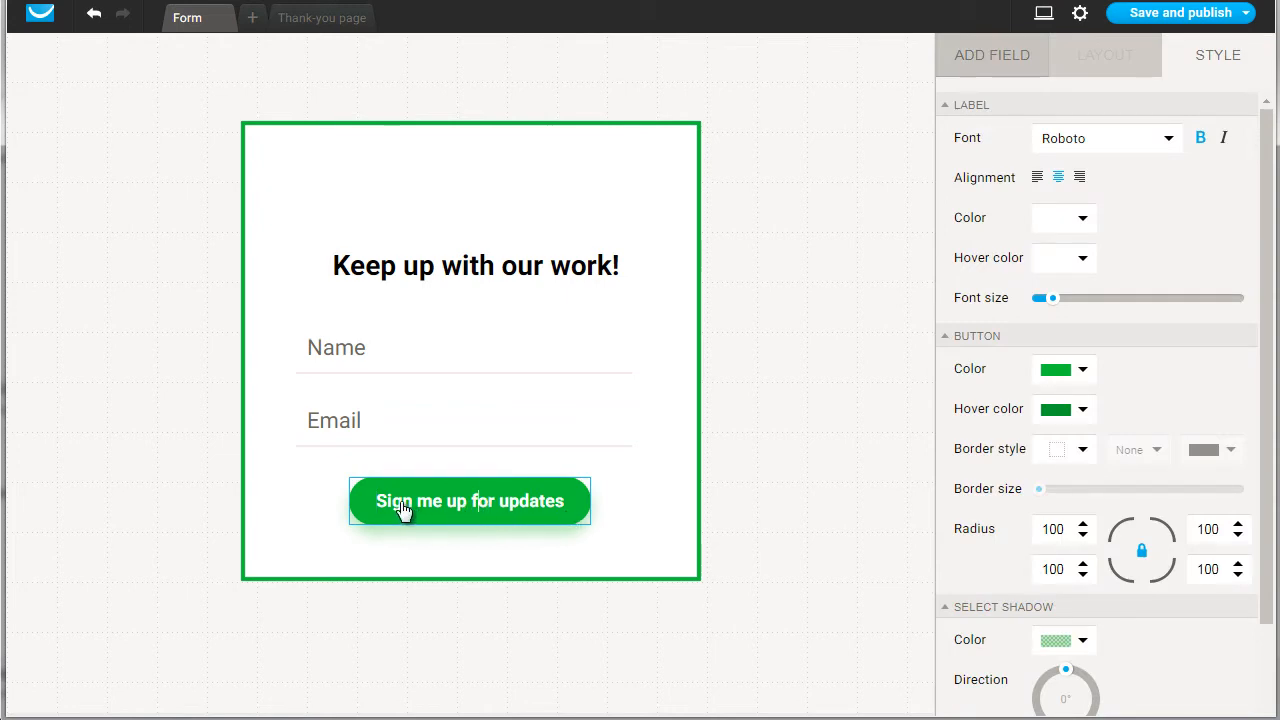
type("S")
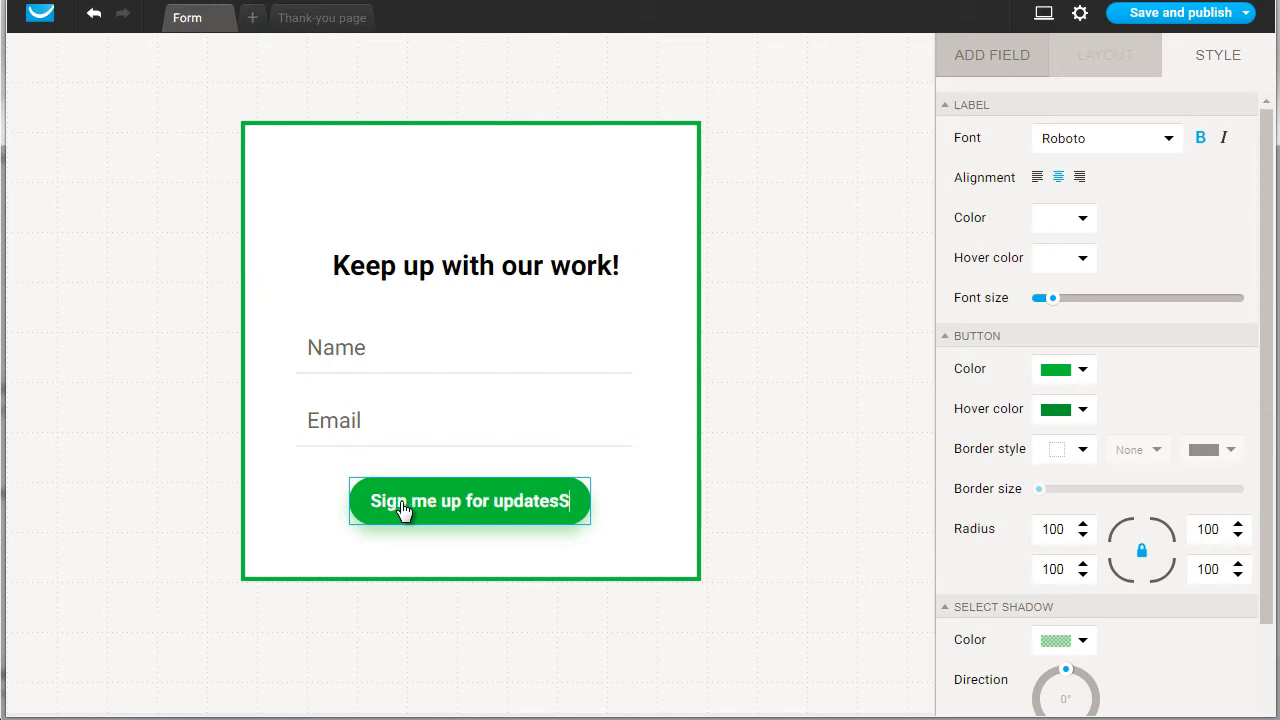
key("ctrl+a")
type("Send ")
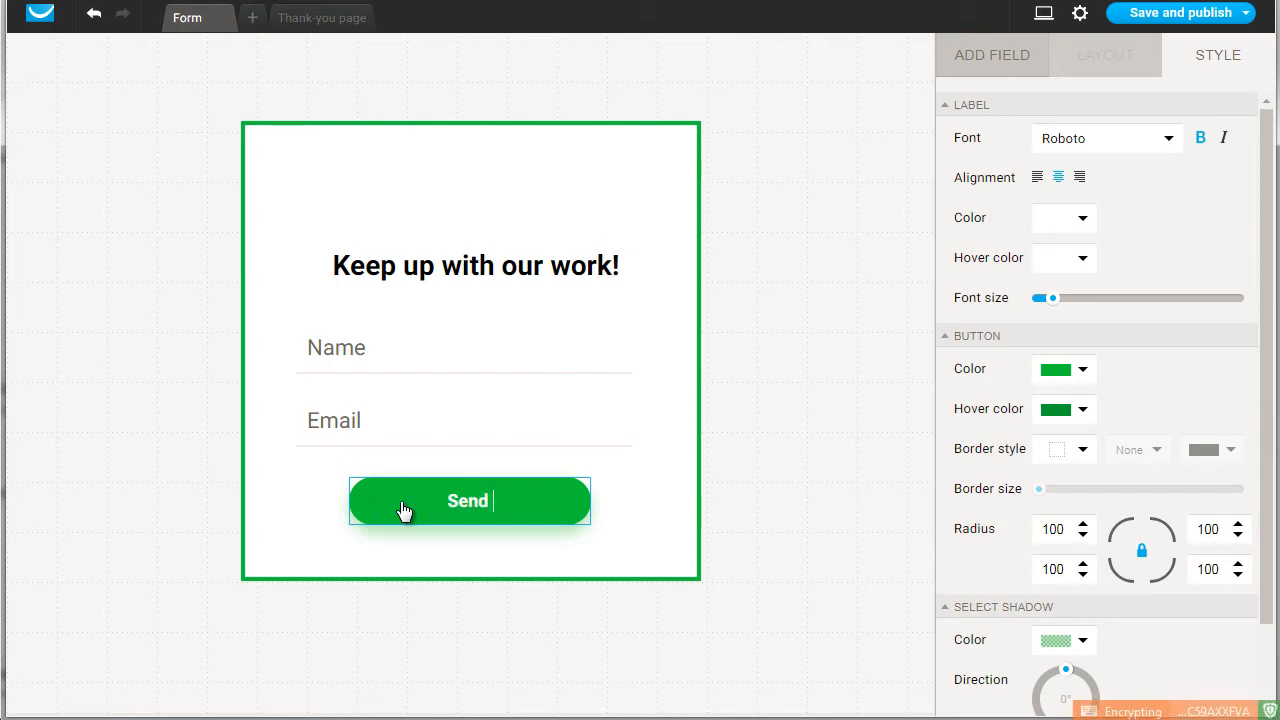
type("Me The Report")
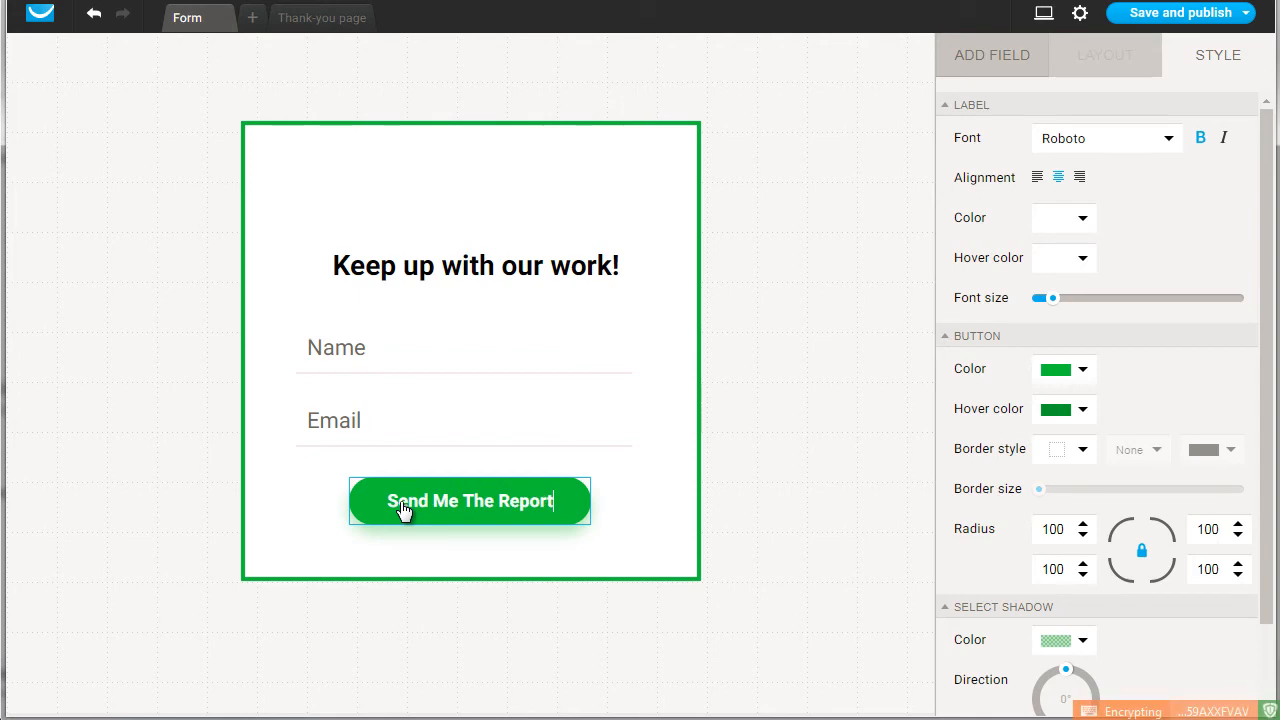
left_click(774, 371)
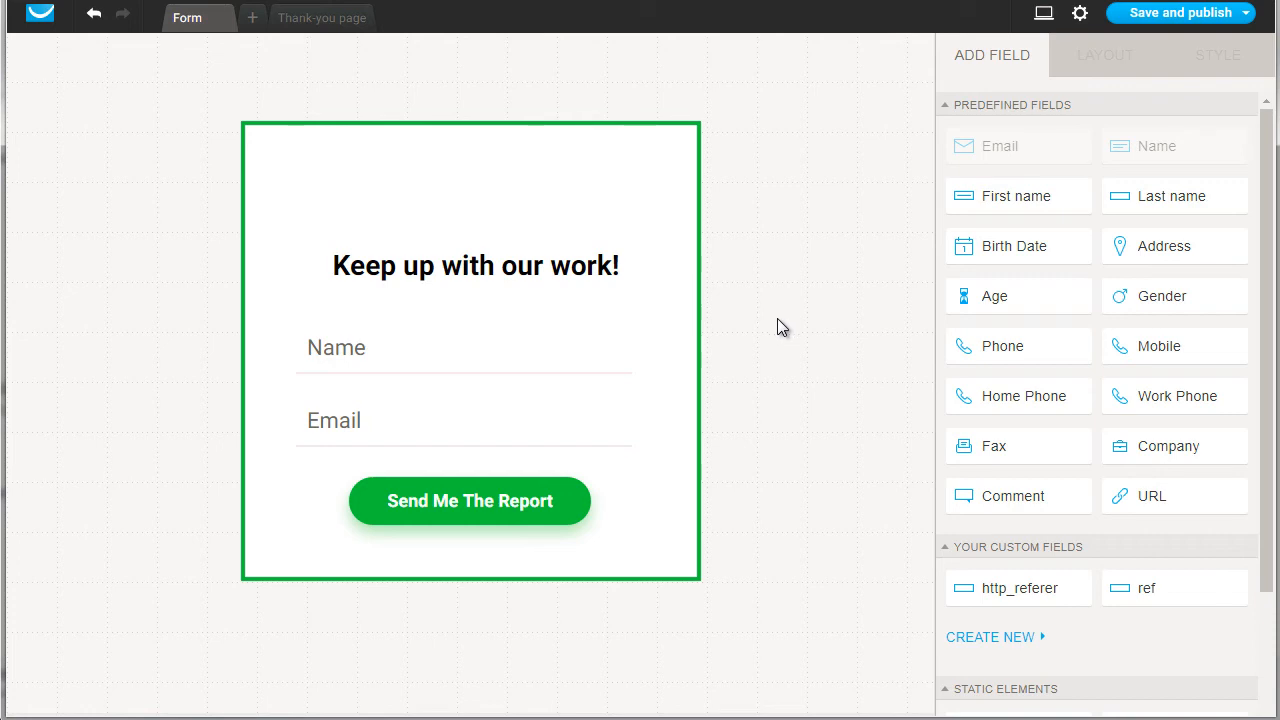
Look over the available form fields and view the Name field's layout settings
left_click(449, 357)
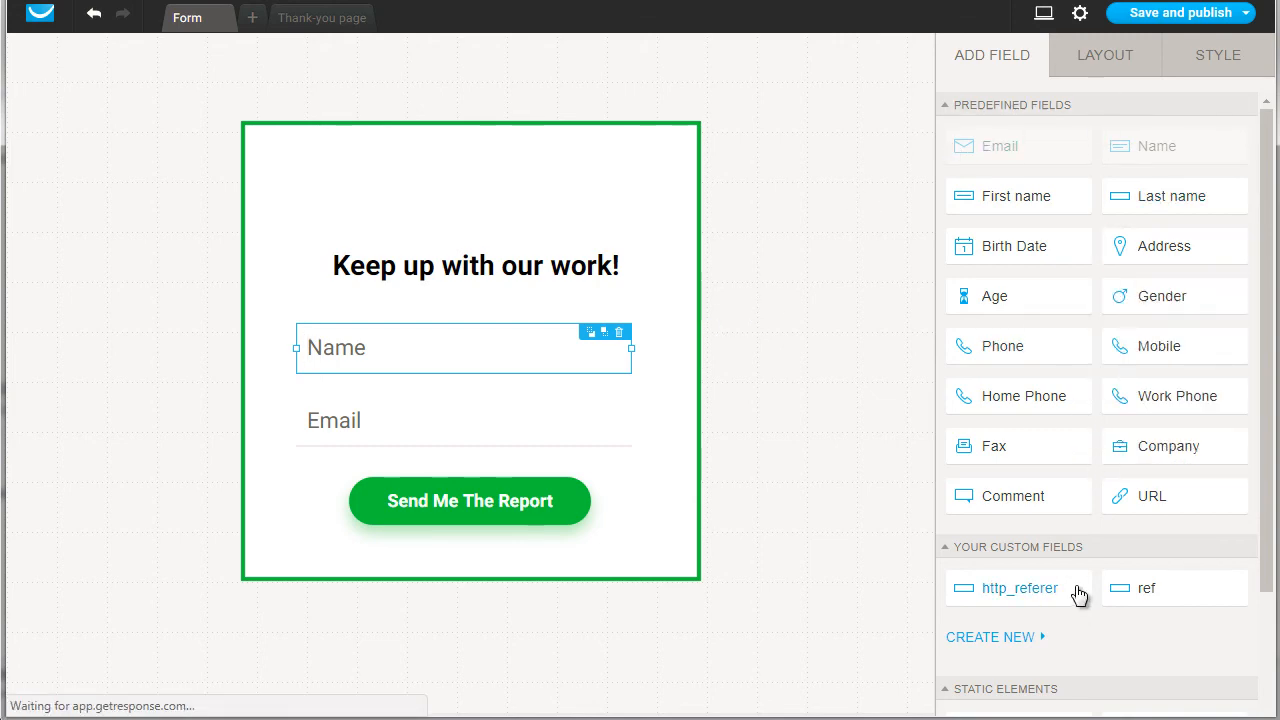
scroll(1080, 597, "down", 2)
scroll(1071, 460, "up", 2)
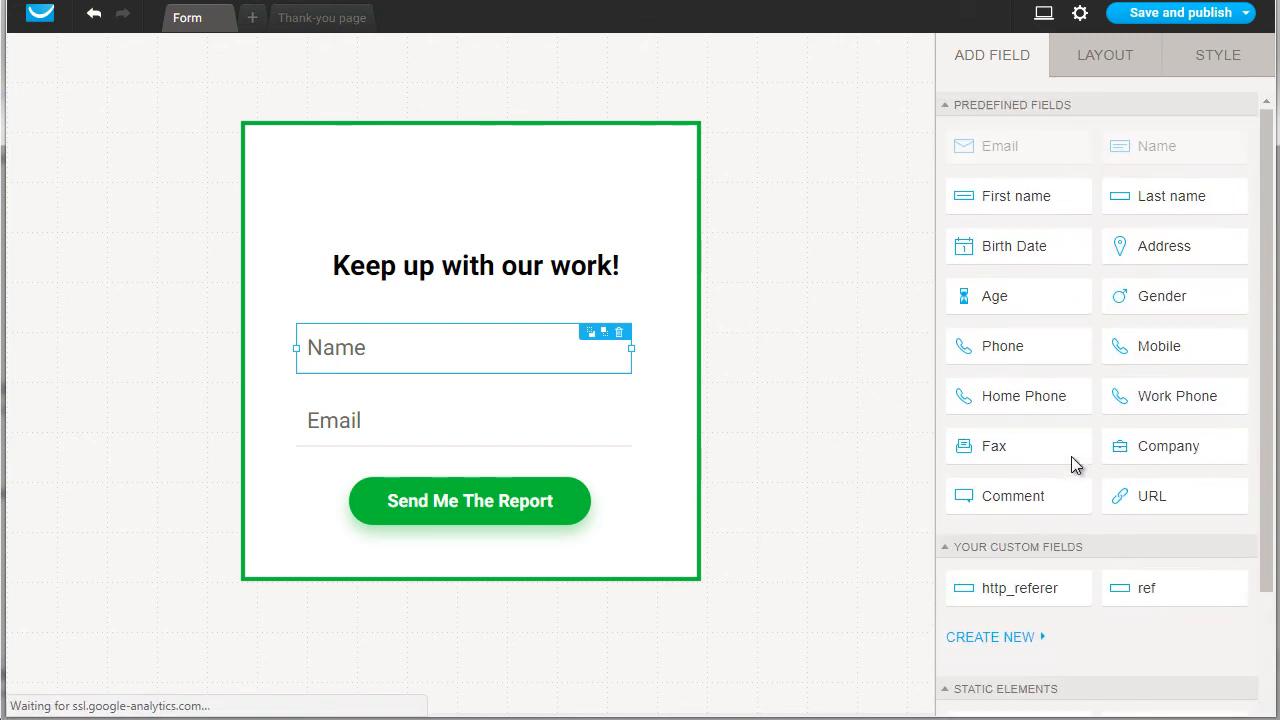
left_click(1110, 62)
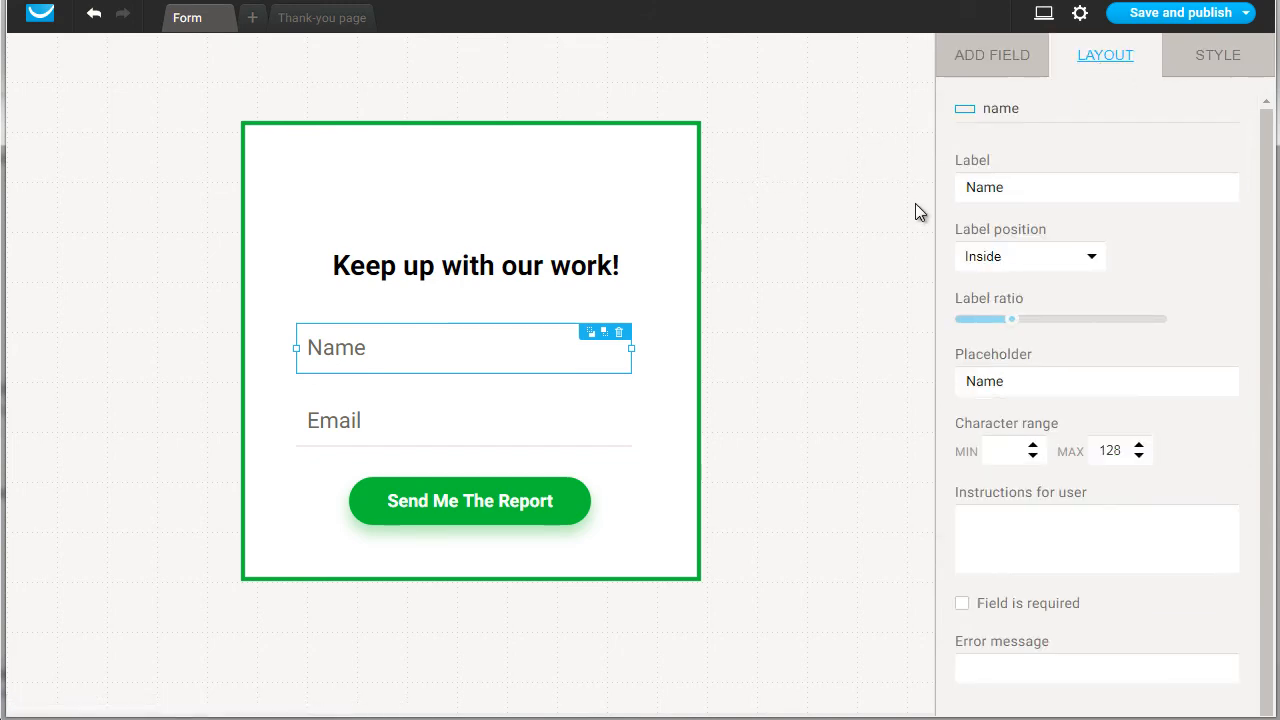
Save and publish the form, and copy the JavaScript code for installing it on a website
mouse_move(1180, 22)
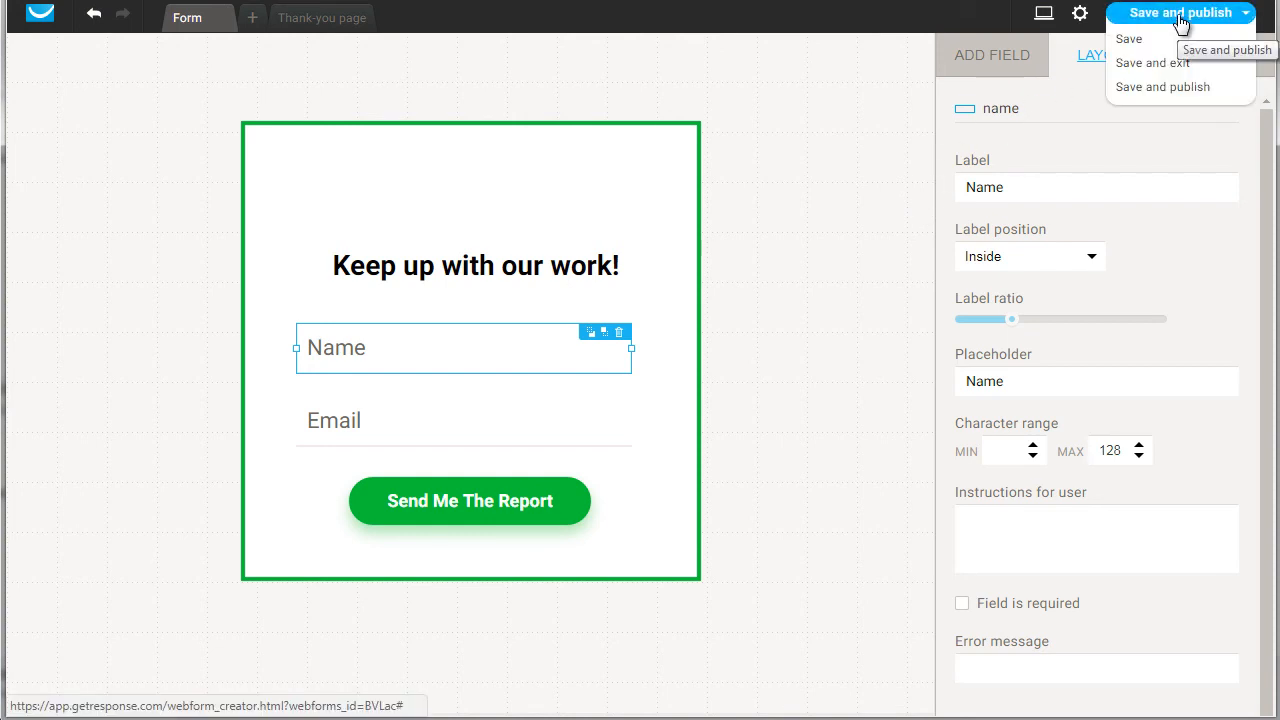
left_click(1183, 20)
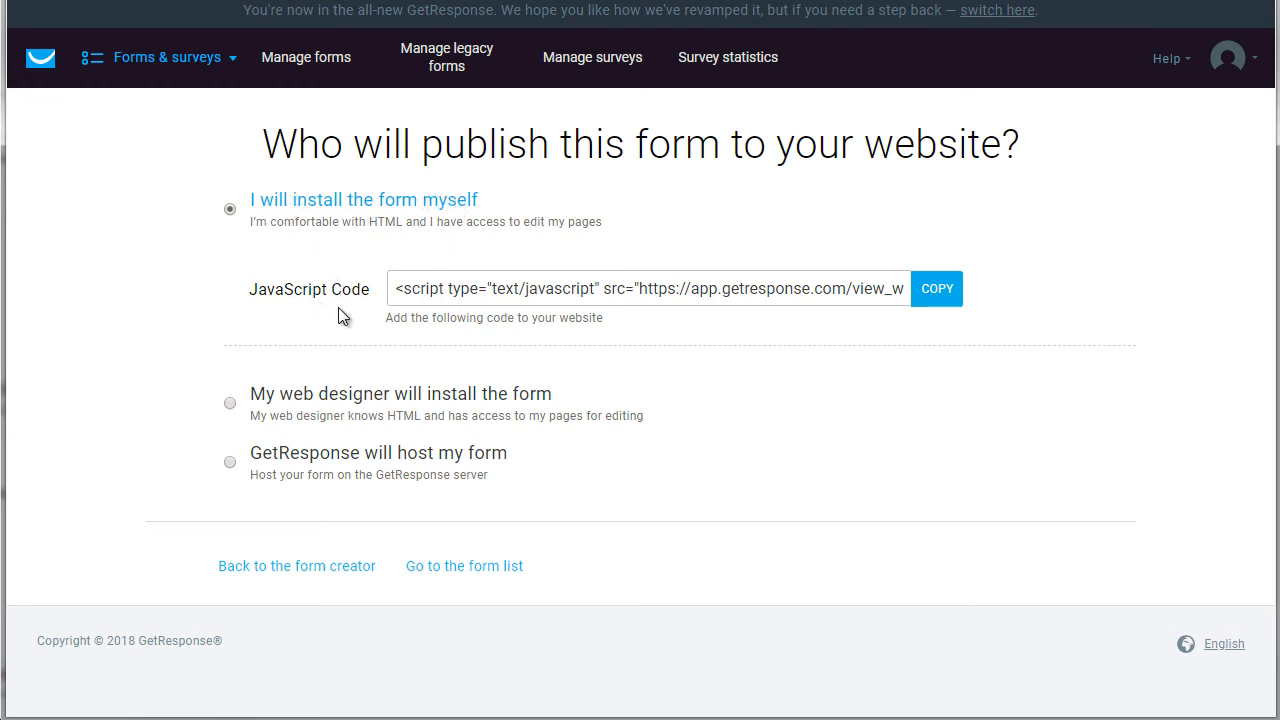
left_click(929, 290)
left_click(940, 288)
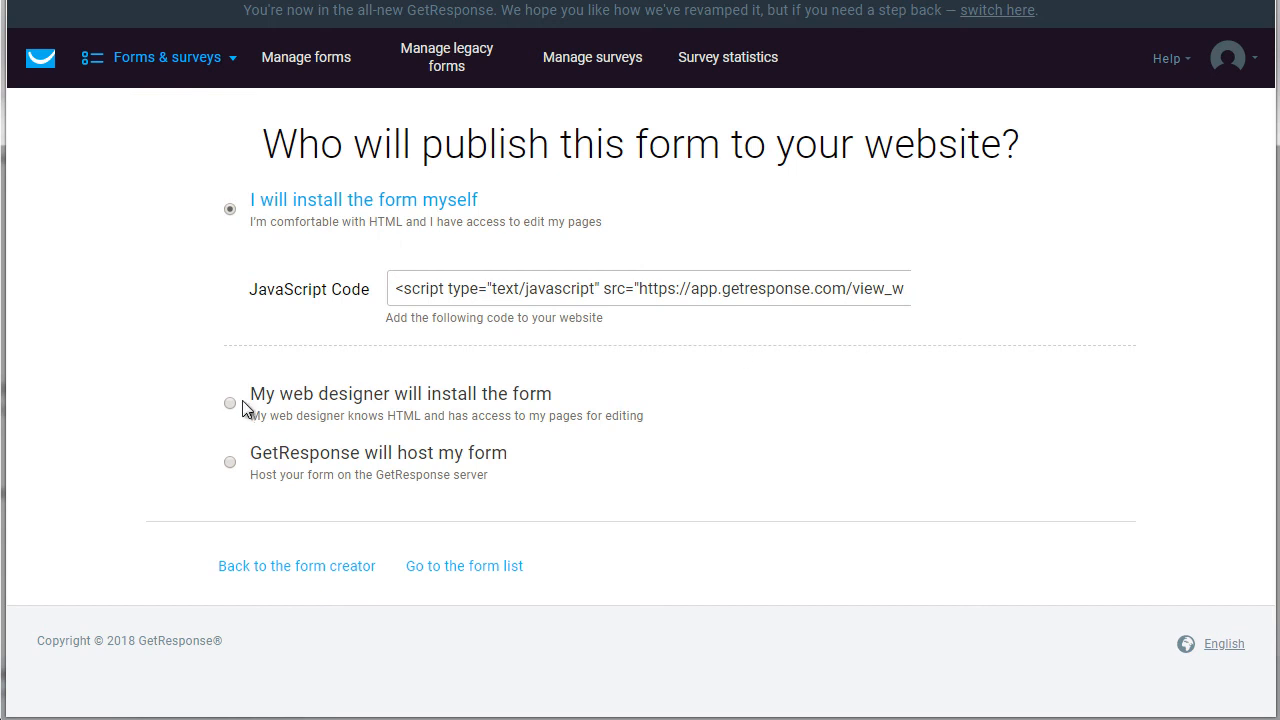
Choose to have GetResponse host the form and copy the form link
left_click(236, 466)
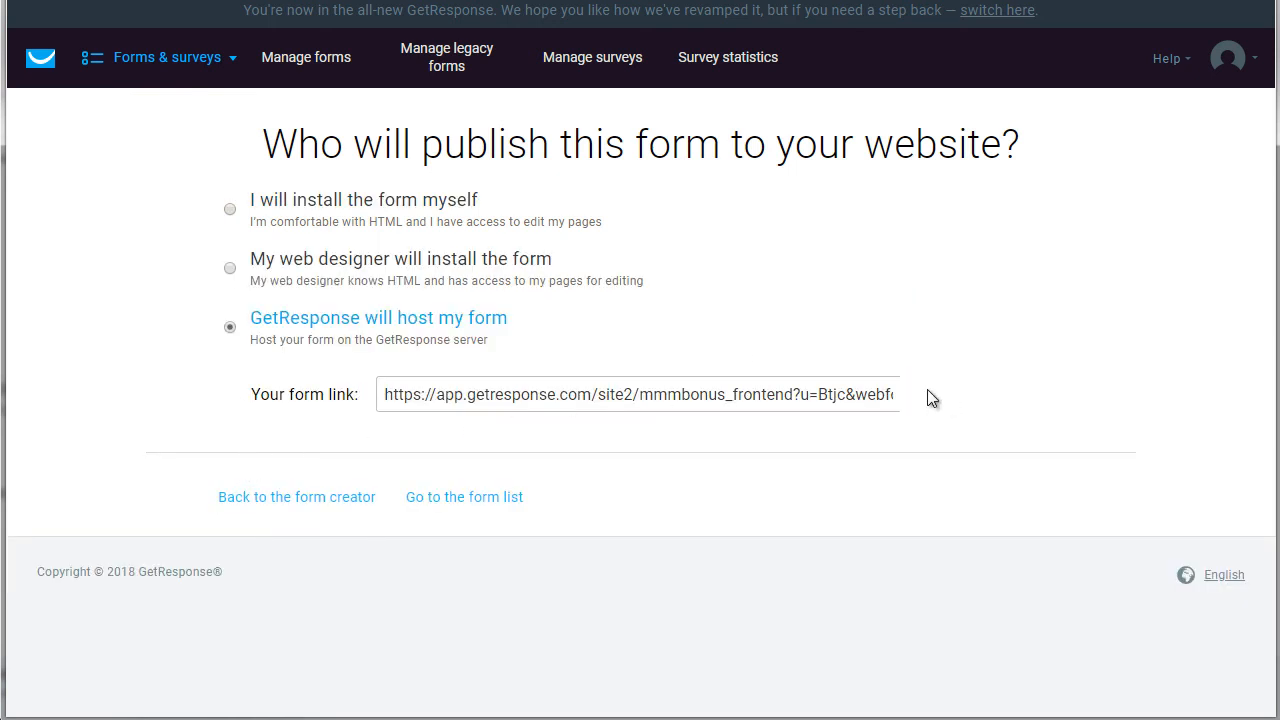
left_click(806, 400)
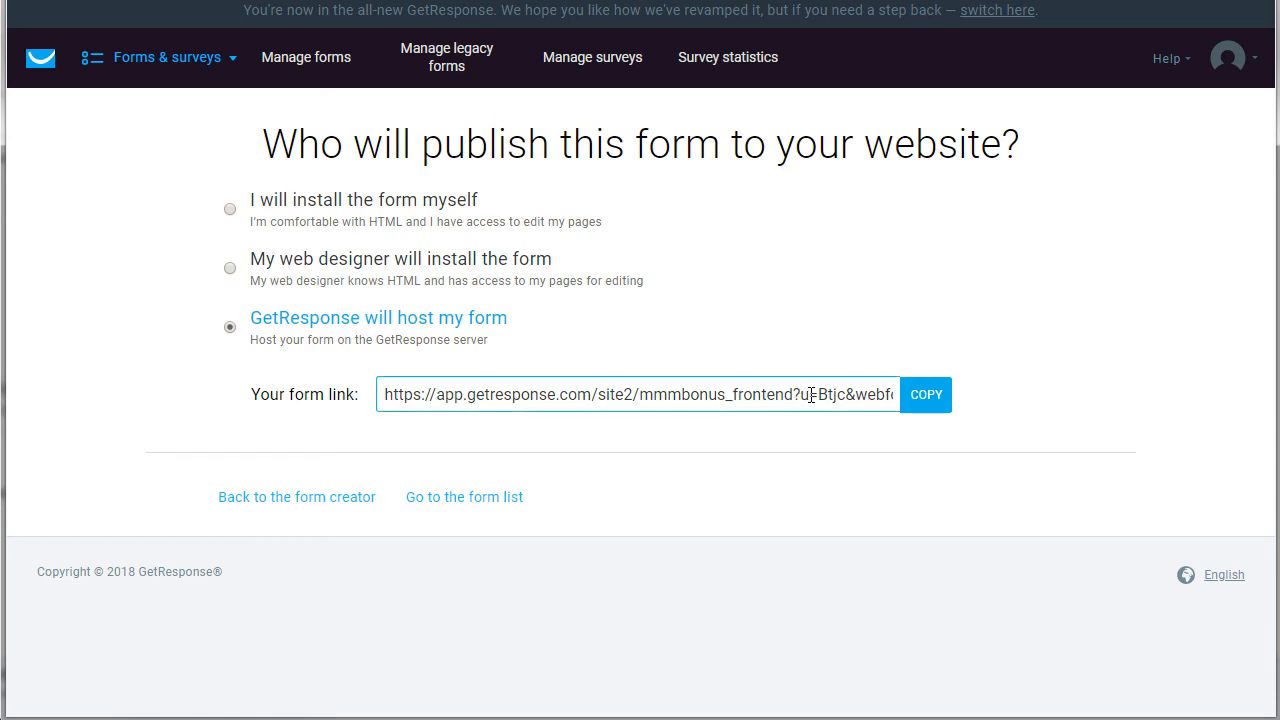
left_click(926, 396)
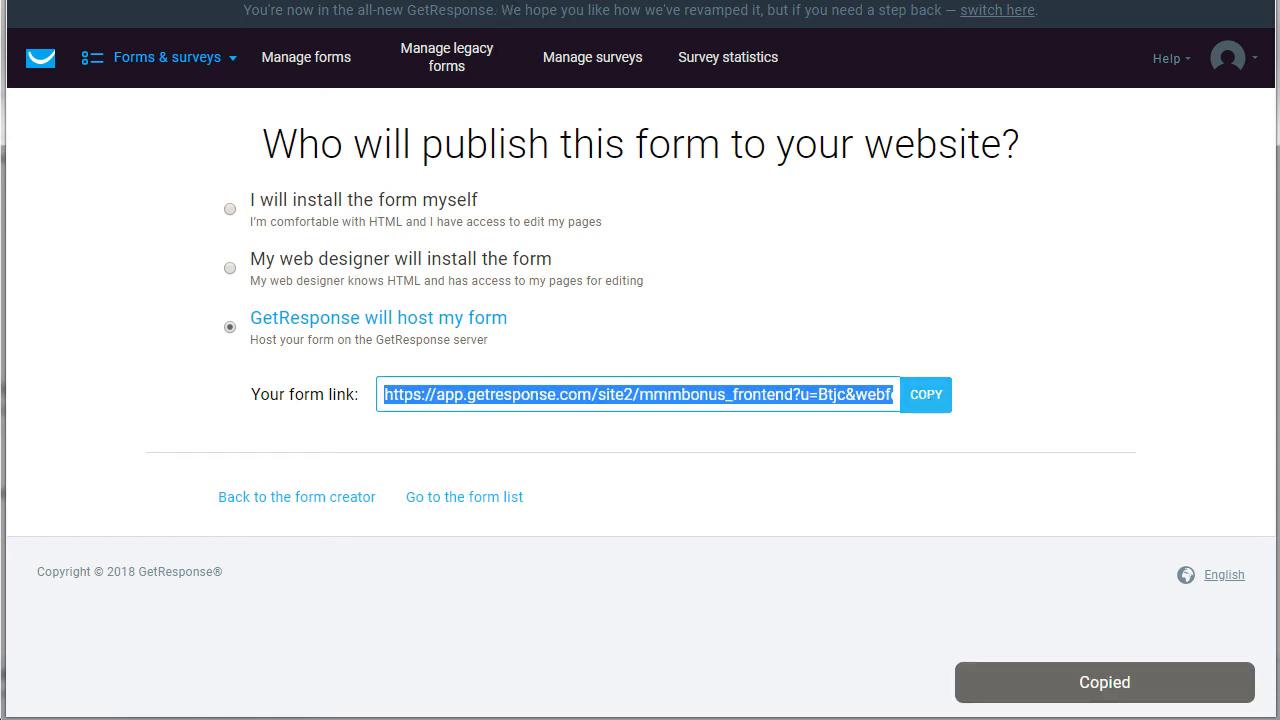